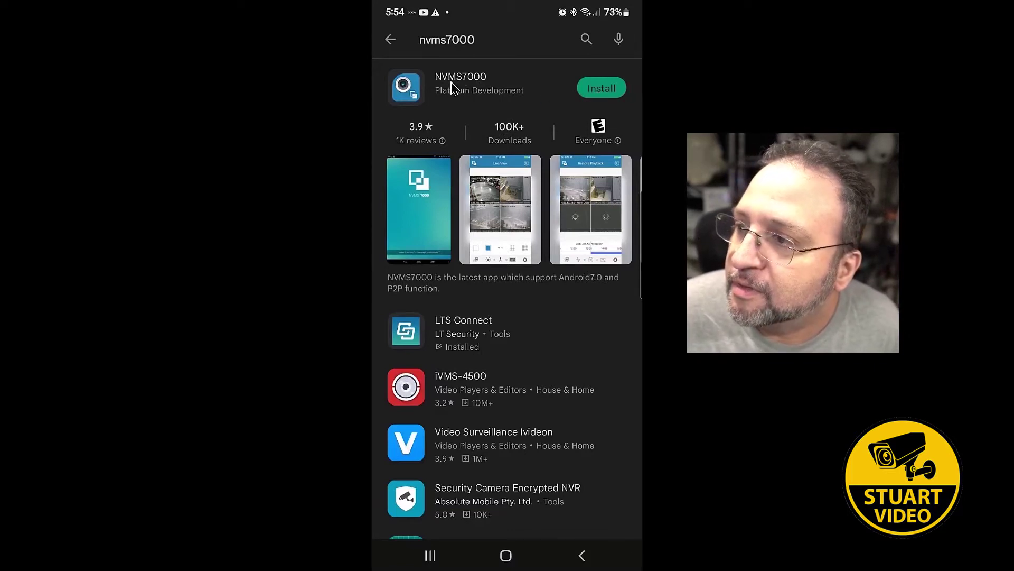
- Install NVMS7000 from Google Play Store and launch it
click(601, 89)
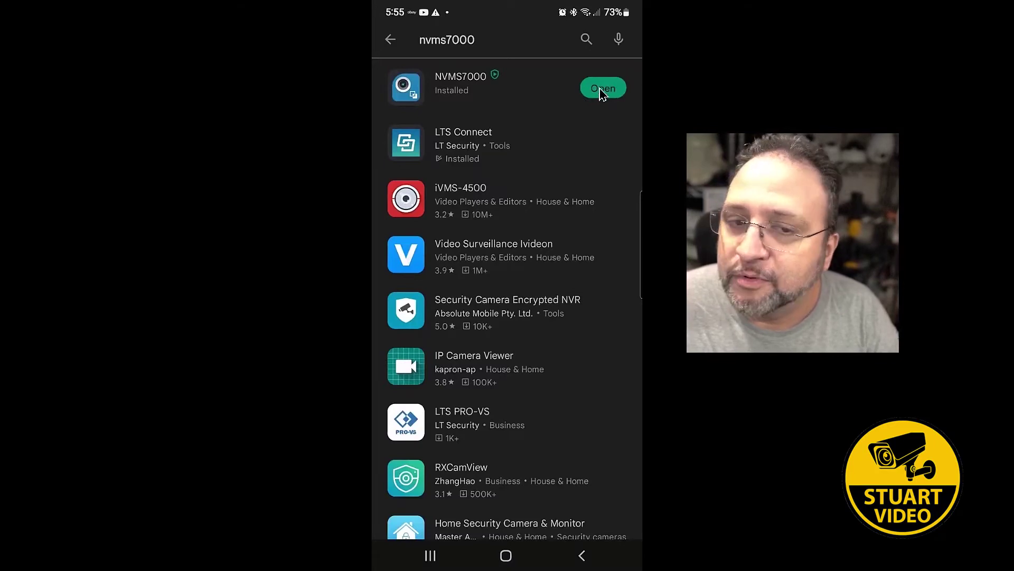
click(604, 97)
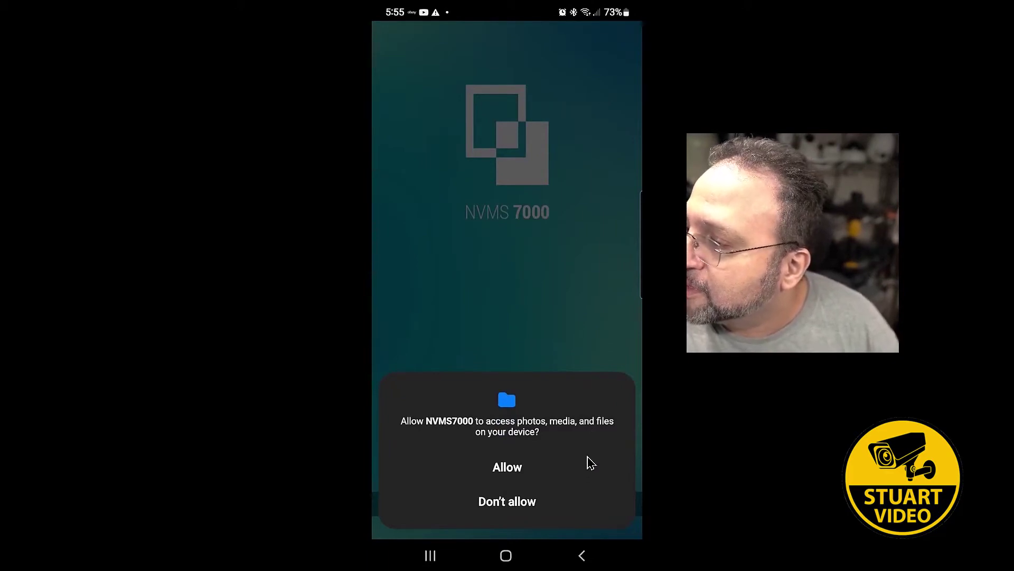
- Allow access to photos, media and files, then expand America in the region list
click(520, 474)
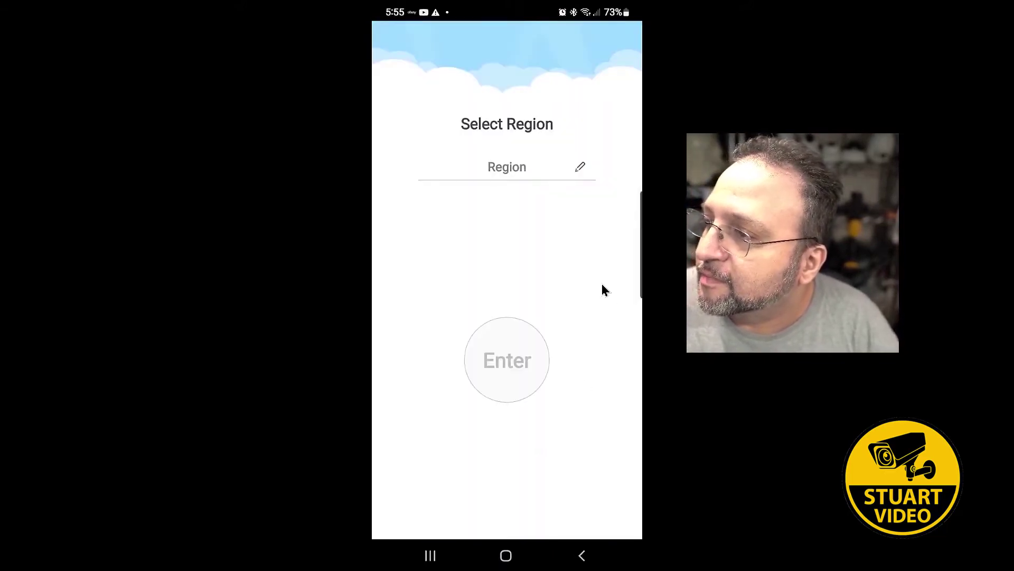
click(578, 173)
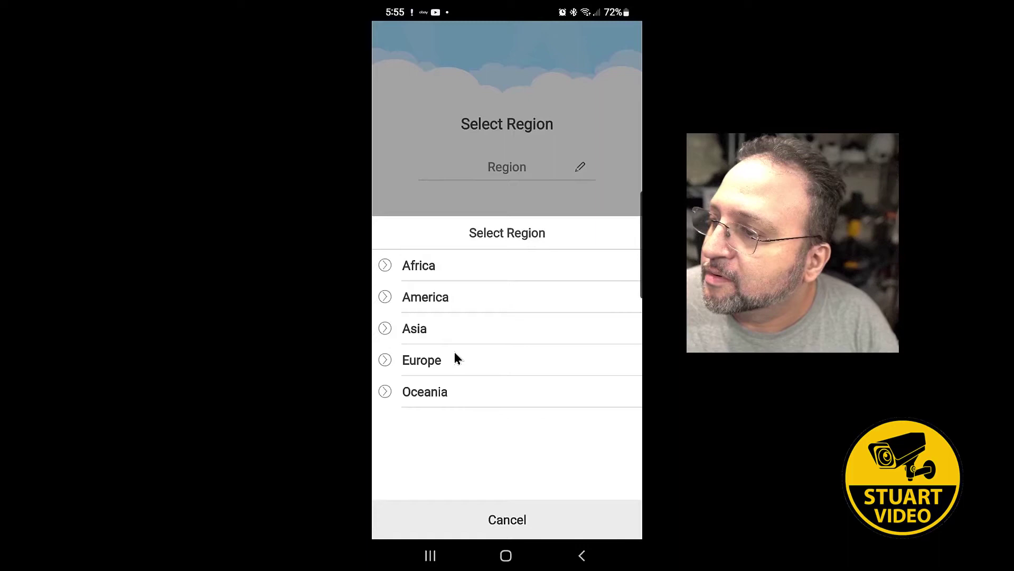
click(385, 298)
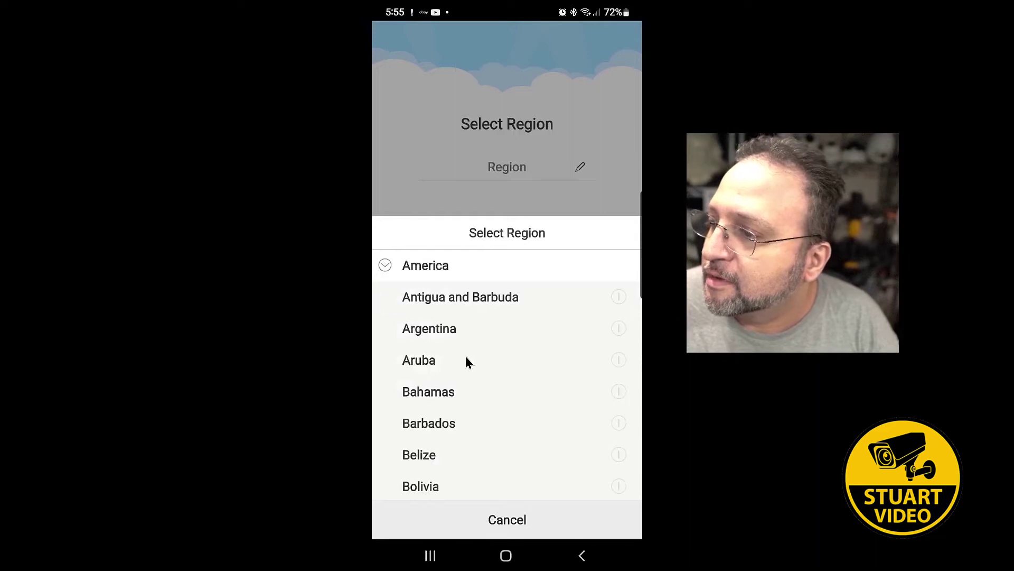
- Choose America Other as the region and confirm it to enter the app
scroll(450, 358, down, 3)
scroll(449, 356, up, 4)
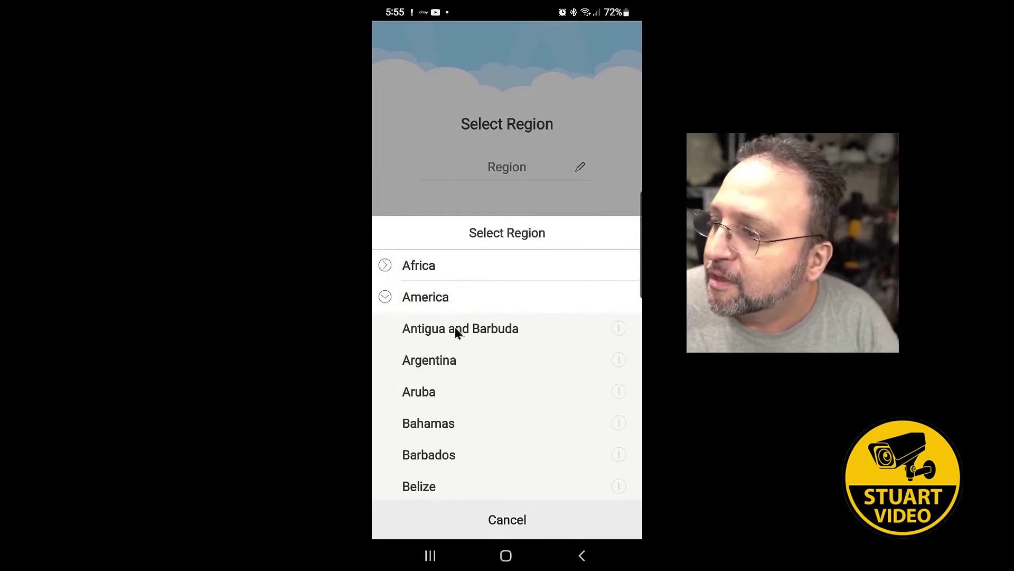
scroll(485, 382, down, 2)
scroll(485, 382, down, 10)
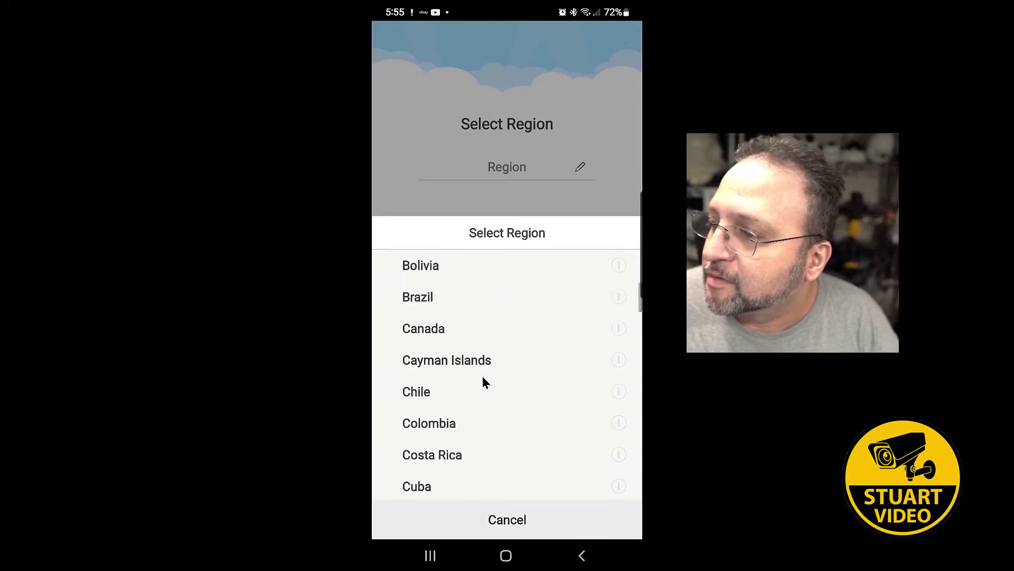
scroll(482, 382, down, 8)
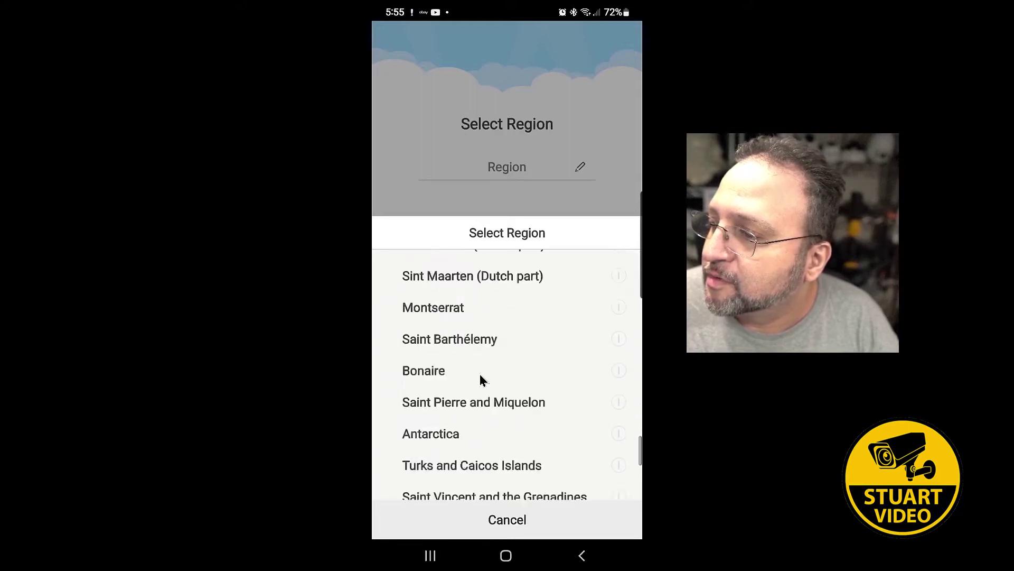
scroll(479, 380, up, 3)
click(467, 390)
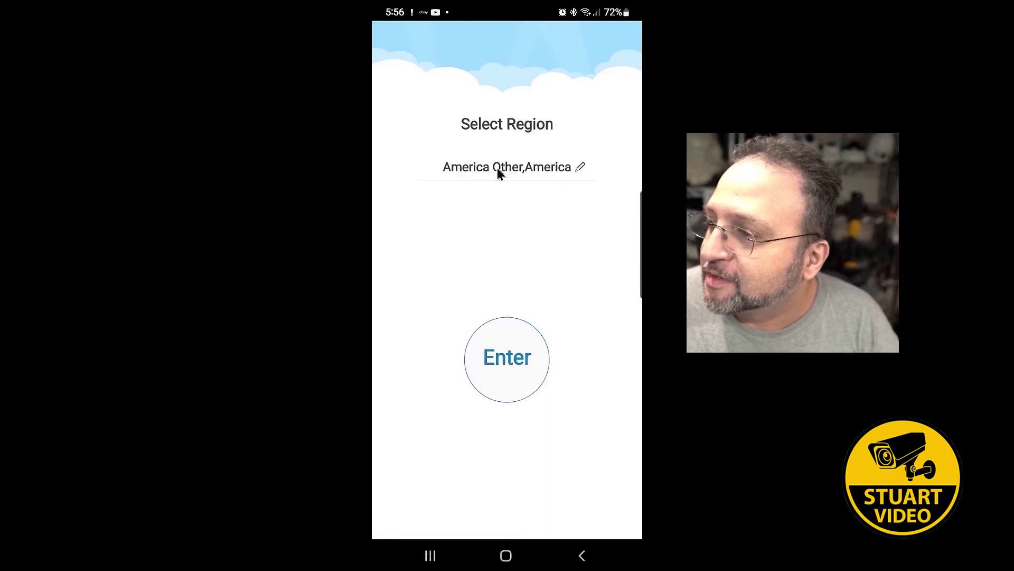
click(510, 365)
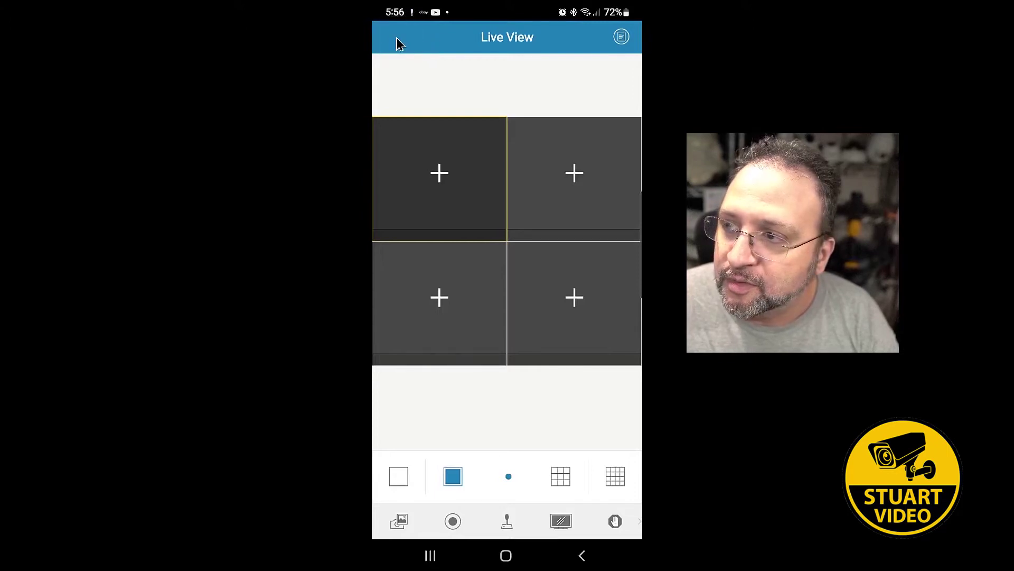
- Go to the Devices page from the app's side menu
click(395, 38)
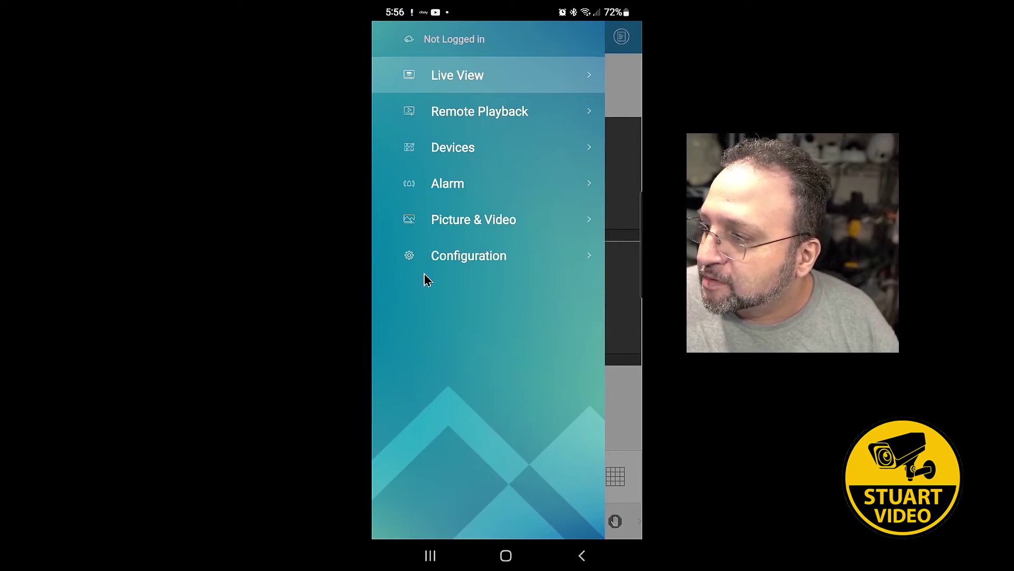
click(461, 153)
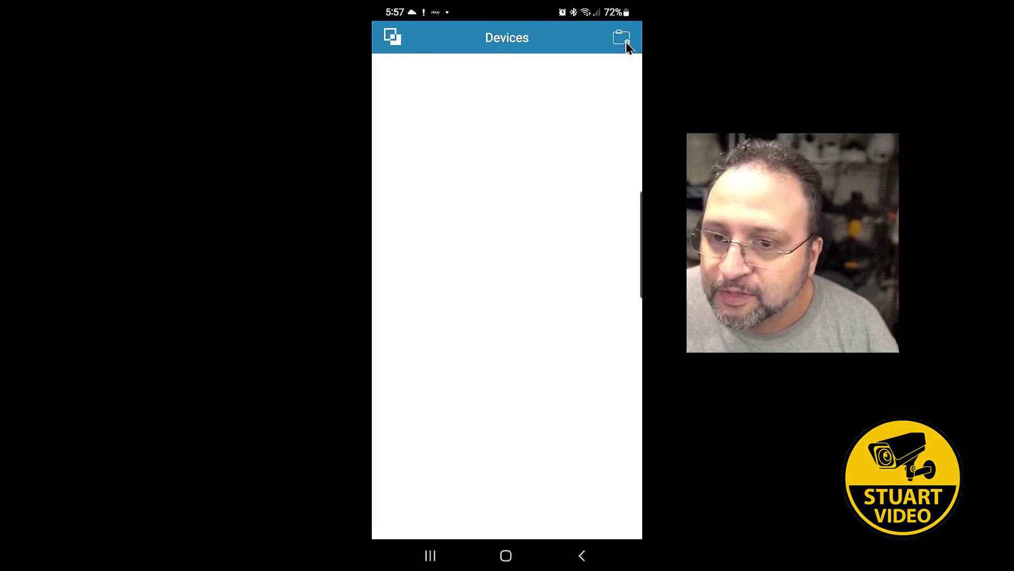
- Start adding a new device through Manual Adding
click(627, 46)
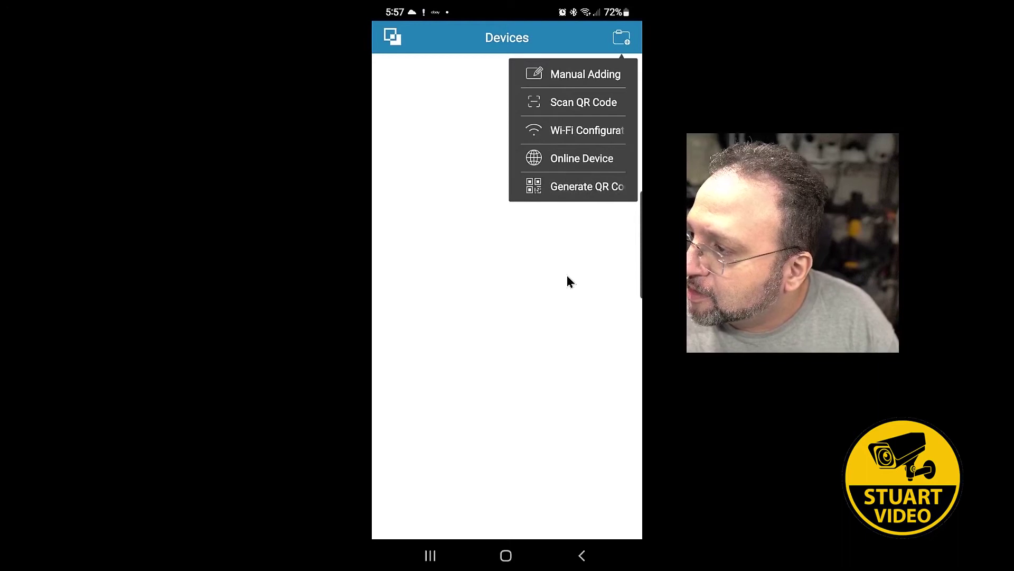
click(591, 79)
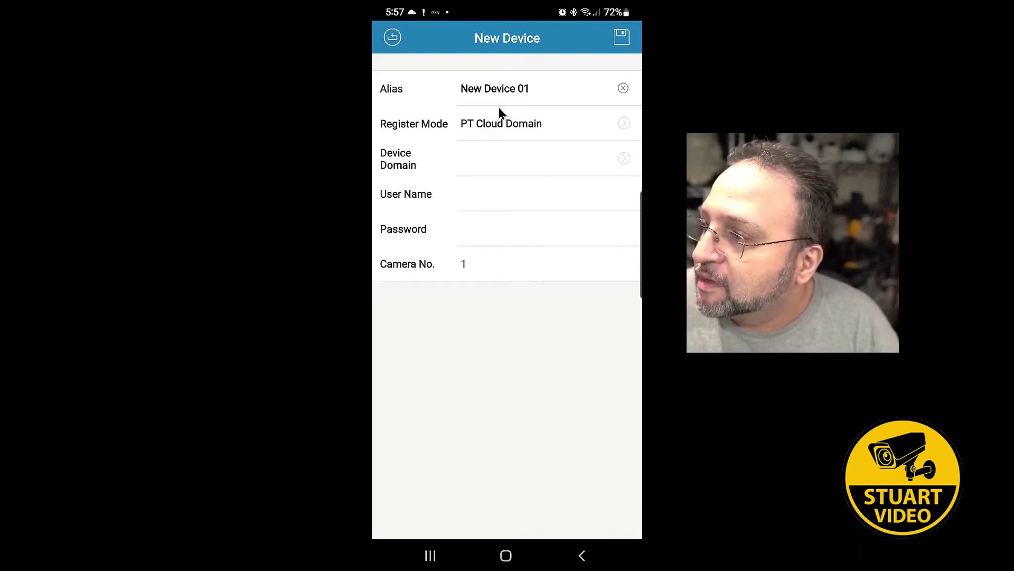
- Change the device alias from New Device 01 to SAS and show the register mode options
click(522, 90)
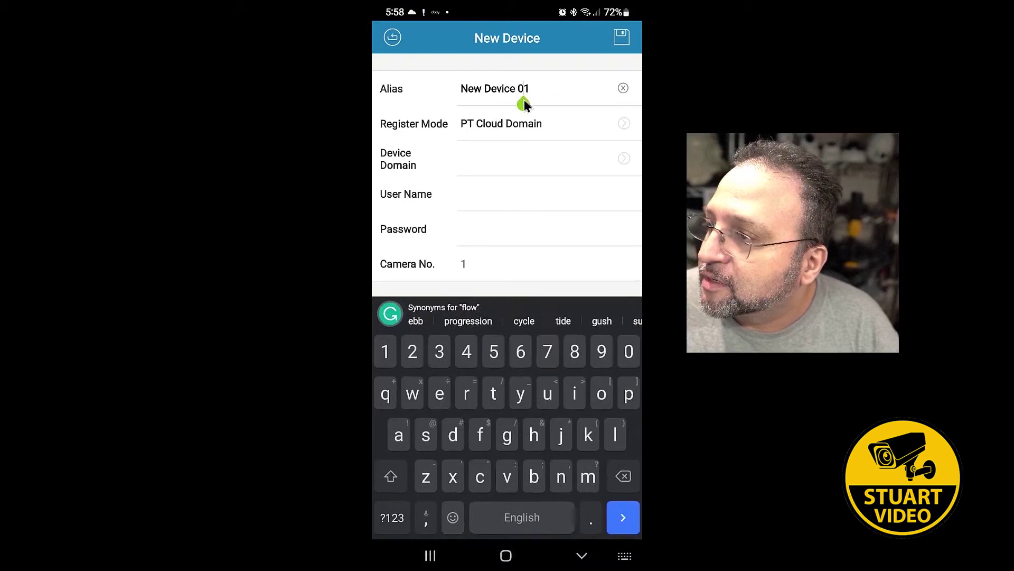
click(536, 100)
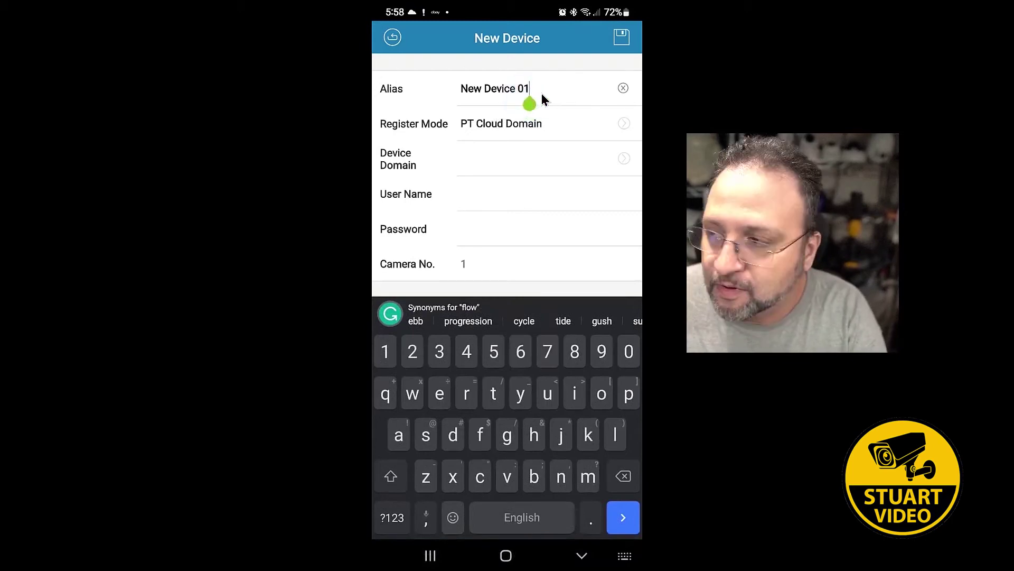
key(BackSpace)
key(BackSpace)
key(BackSpace)
key(BackSpace)
key(BackSpace)
key(BackSpace)
key(BackSpace)
key(BackSpace)
key(BackSpace)
key(BackSpace)
key(BackSpace)
key(BackSpace)
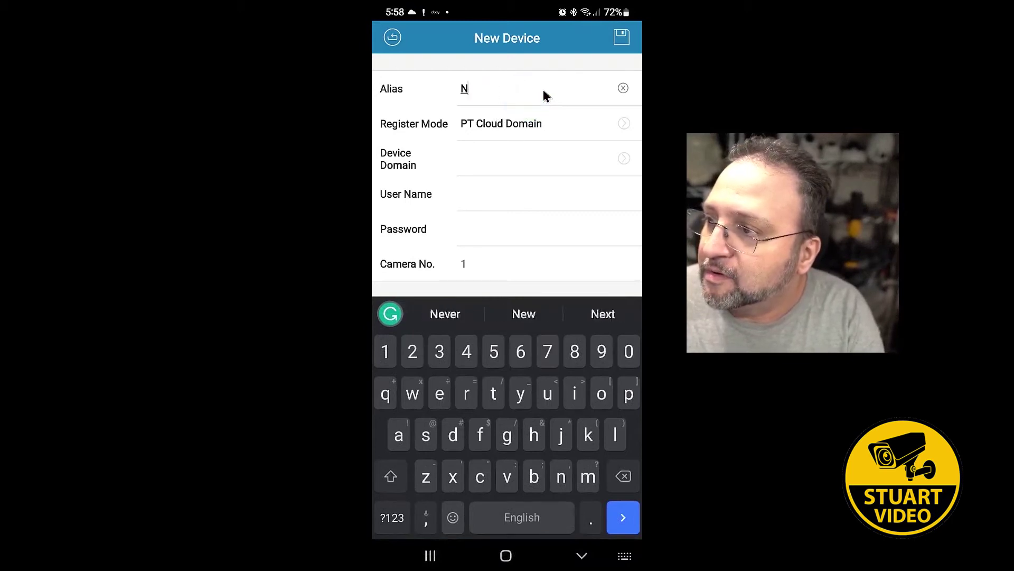
key(BackSpace)
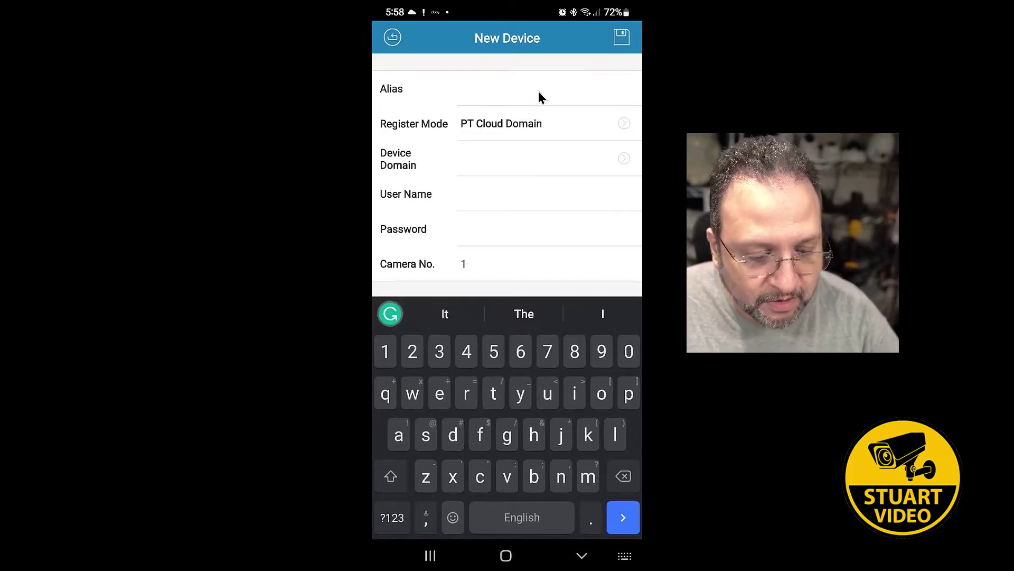
text(SAS)
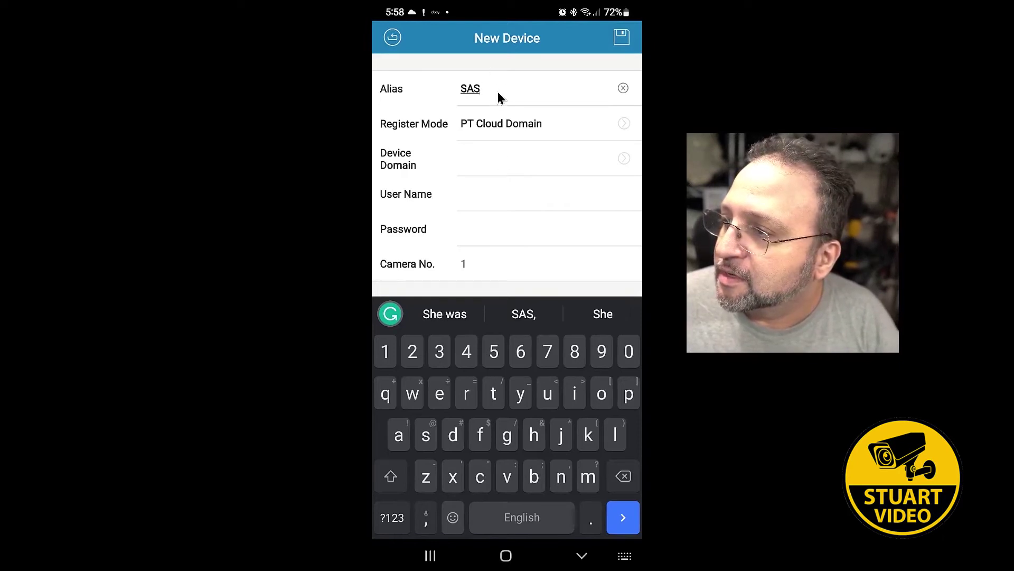
click(489, 163)
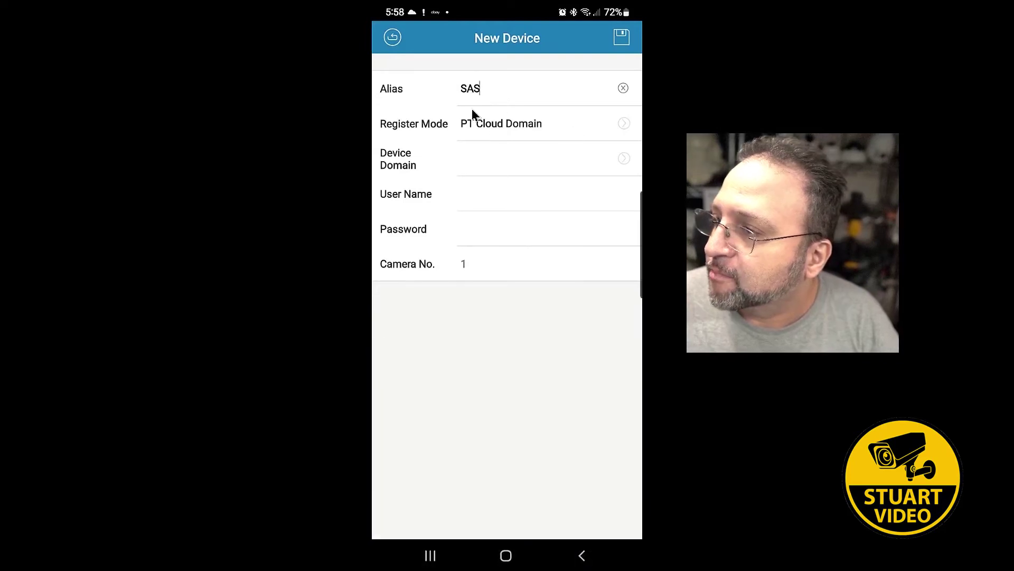
click(626, 125)
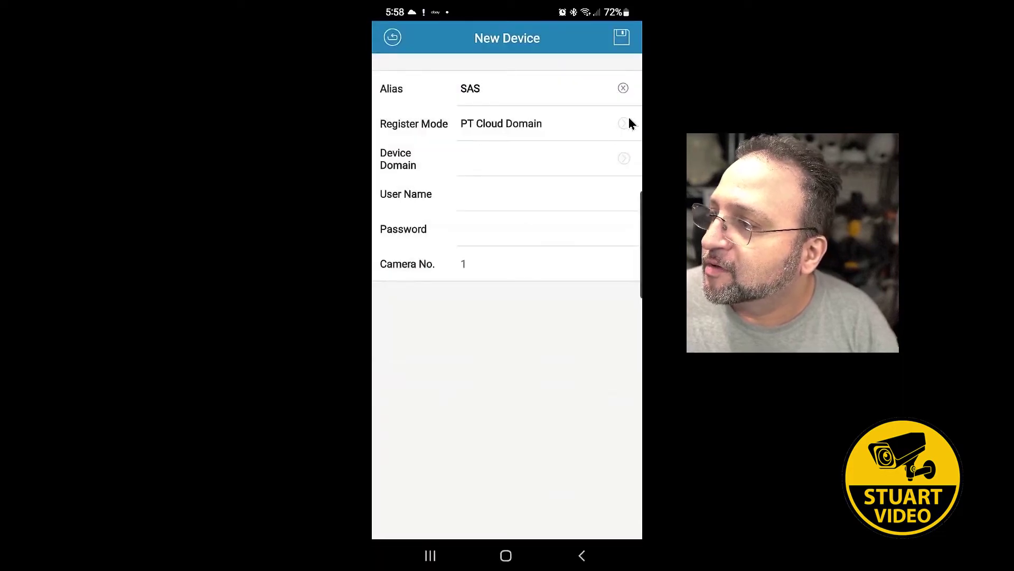
click(626, 128)
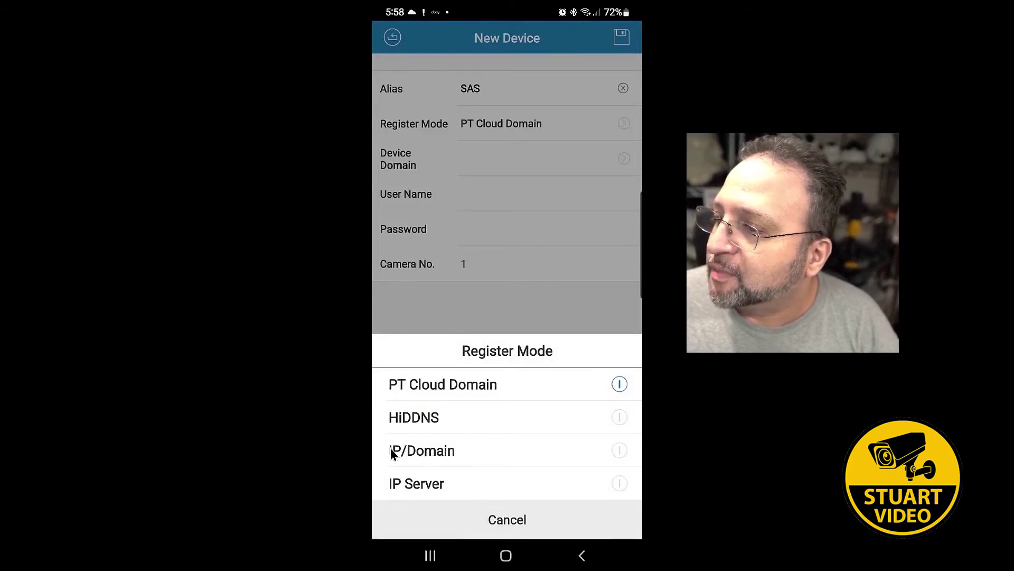
- Set register mode to IP/Domain, enter the device address details, and save the SAS device
click(560, 449)
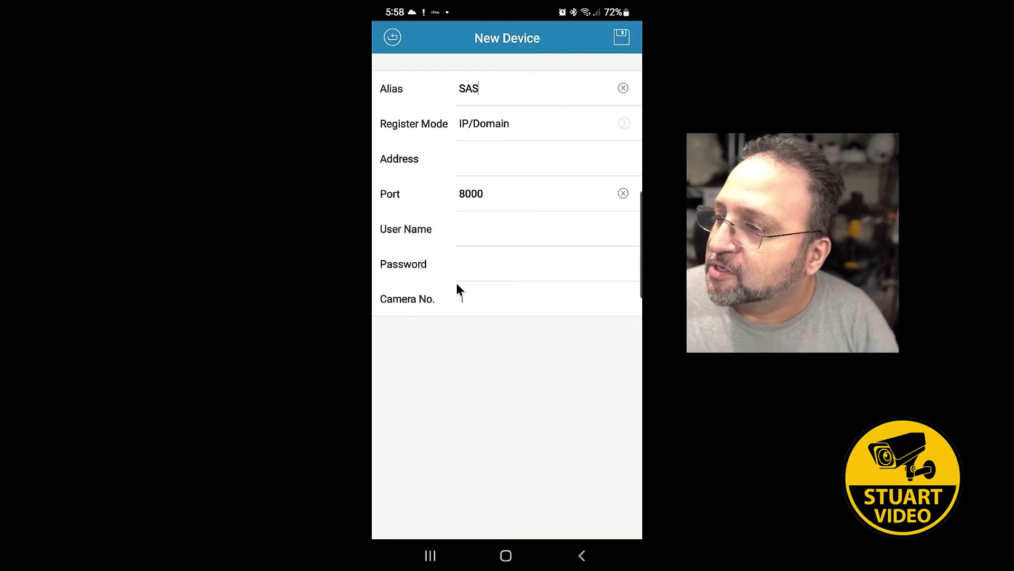
click(488, 167)
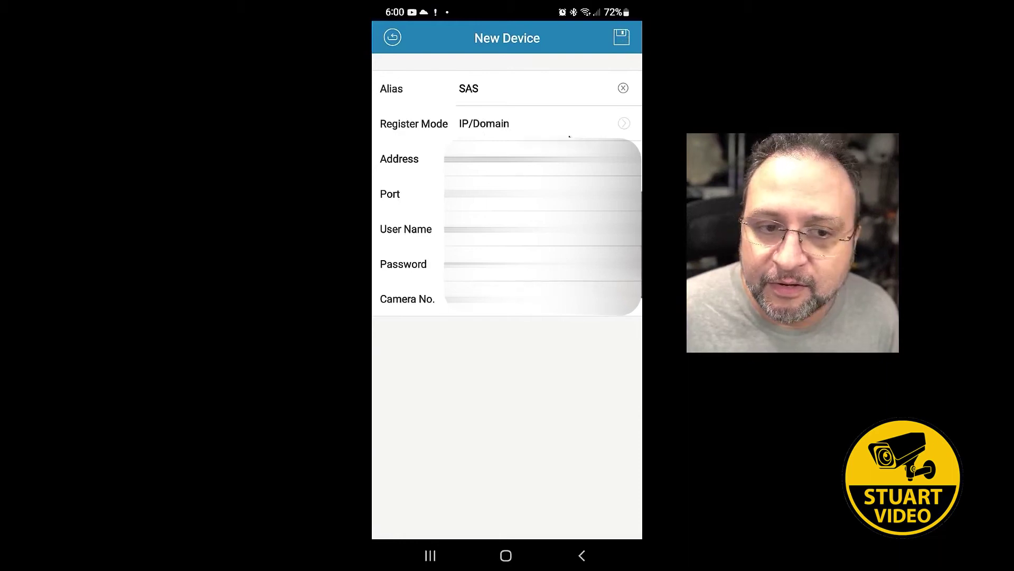
click(622, 38)
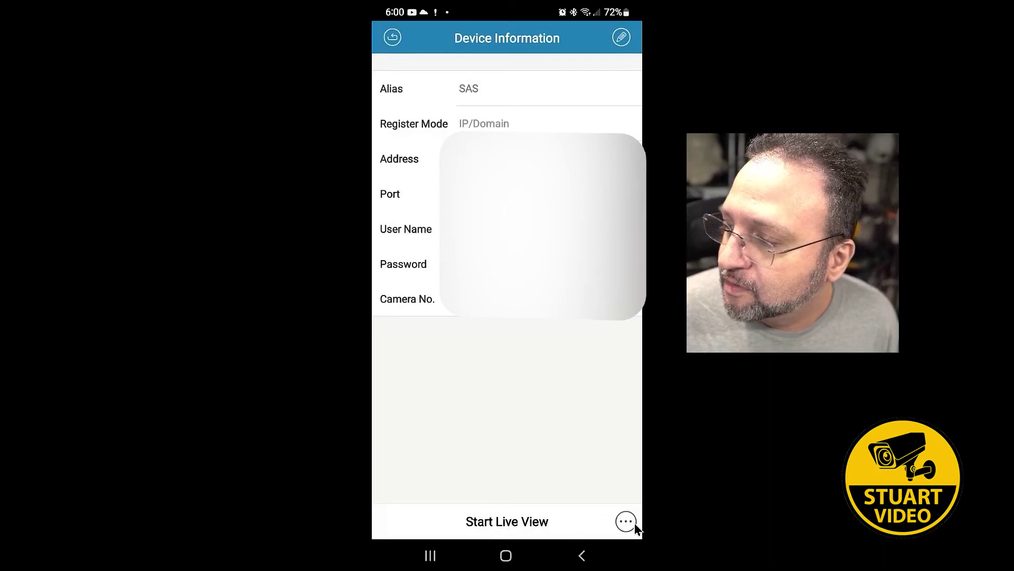
- Stream the SAS cameras in Live View, decline LastPass, and use the nine-camera grid
click(533, 522)
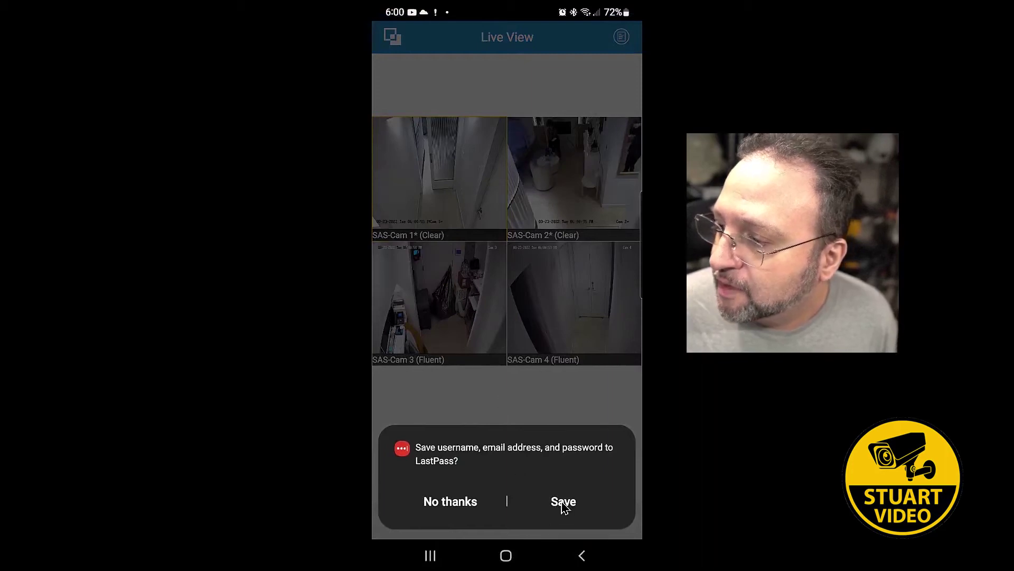
click(478, 505)
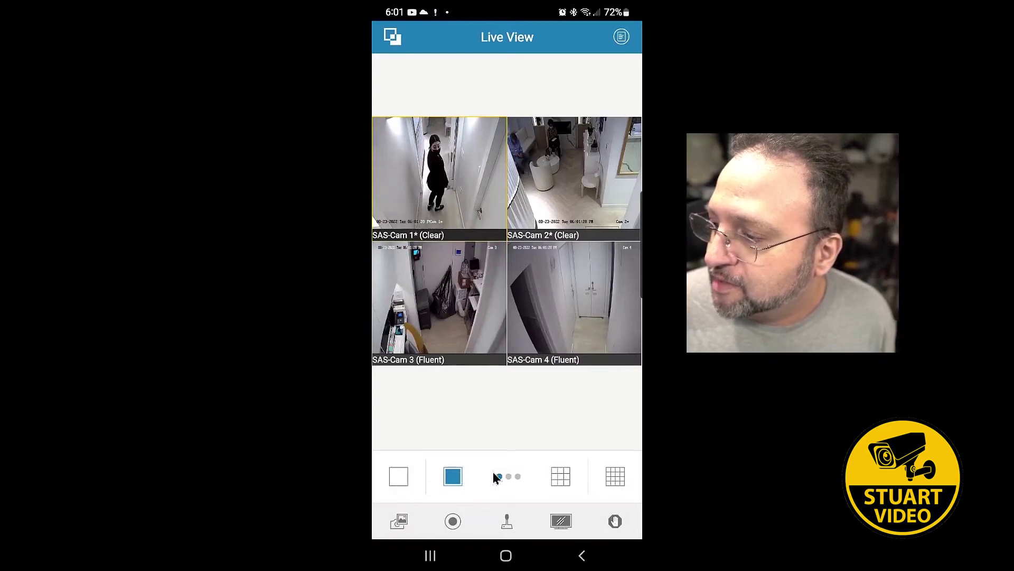
click(561, 477)
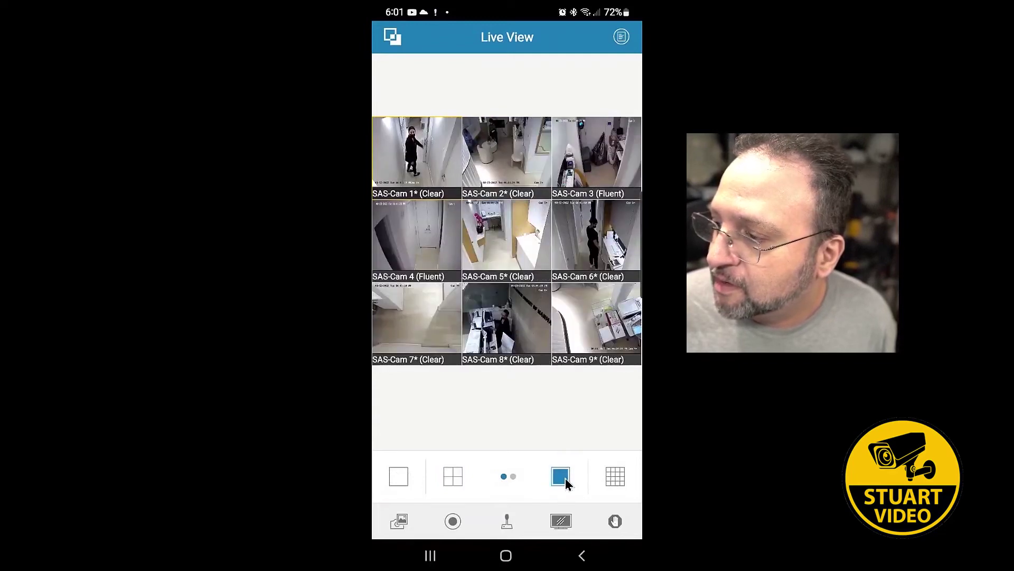
- Switch Live View through the 16 and 4 layouts to a single-camera view of SAS-Cam 1
click(618, 479)
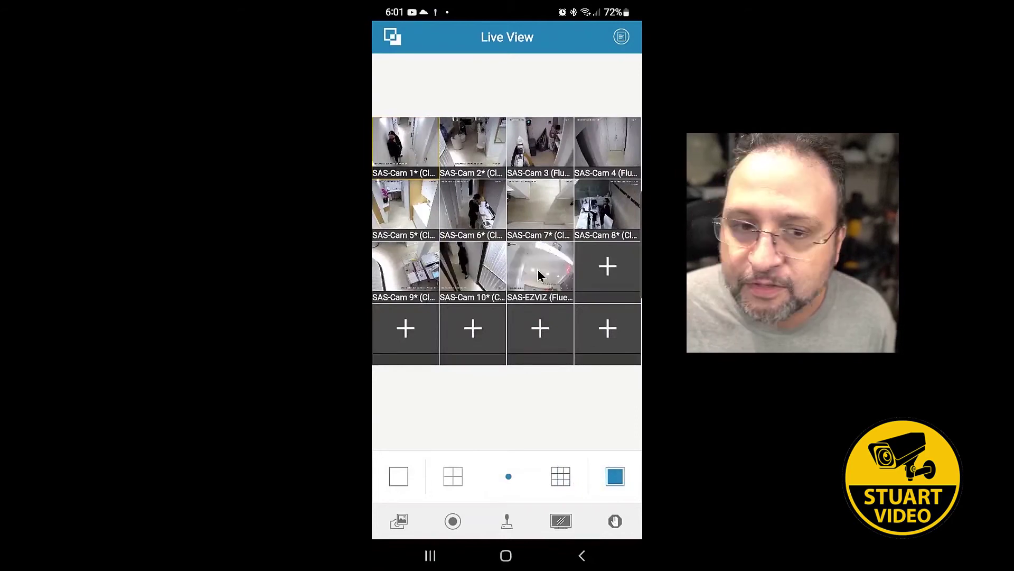
click(456, 482)
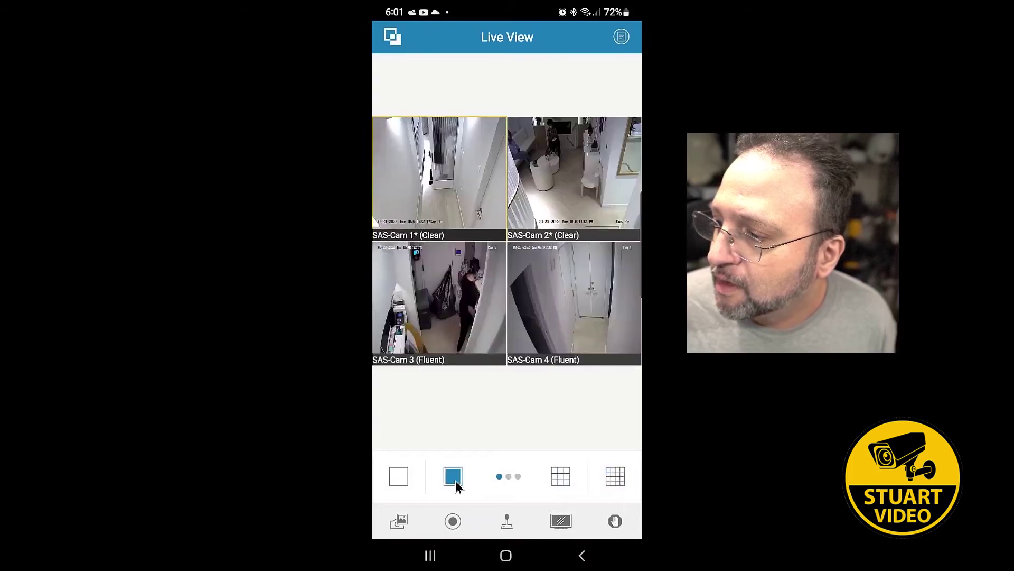
click(393, 482)
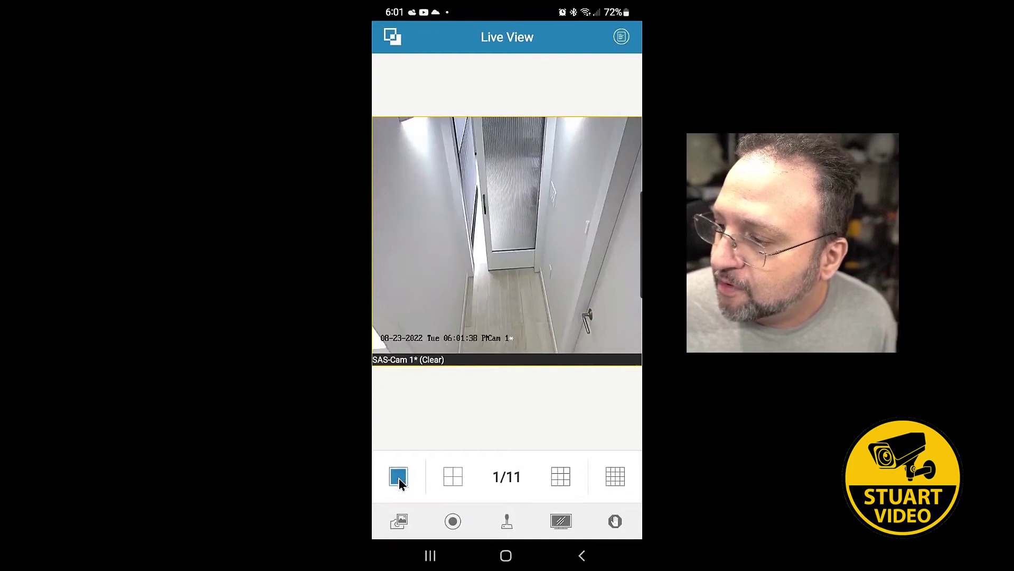
click(451, 479)
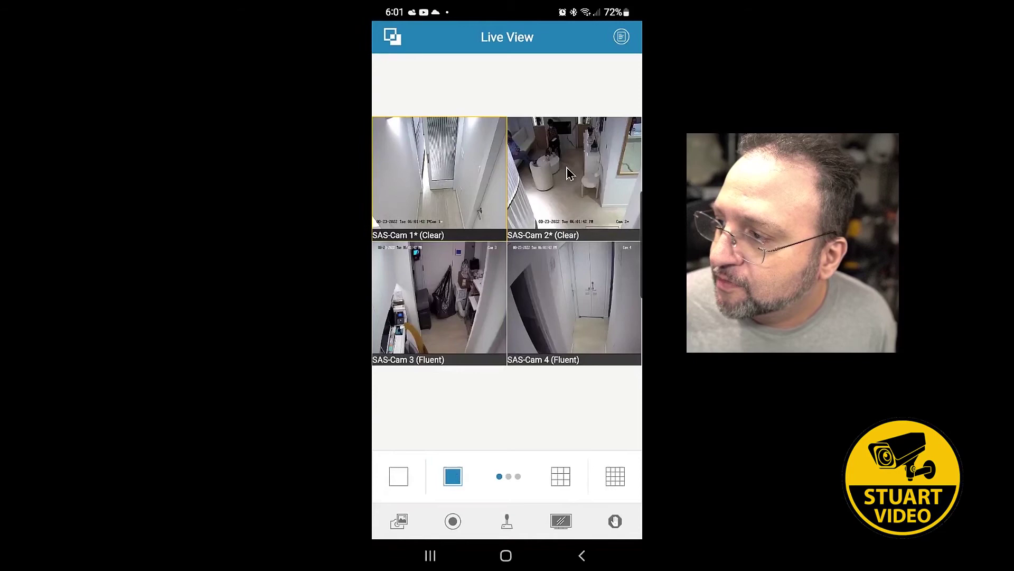
double_click(570, 174)
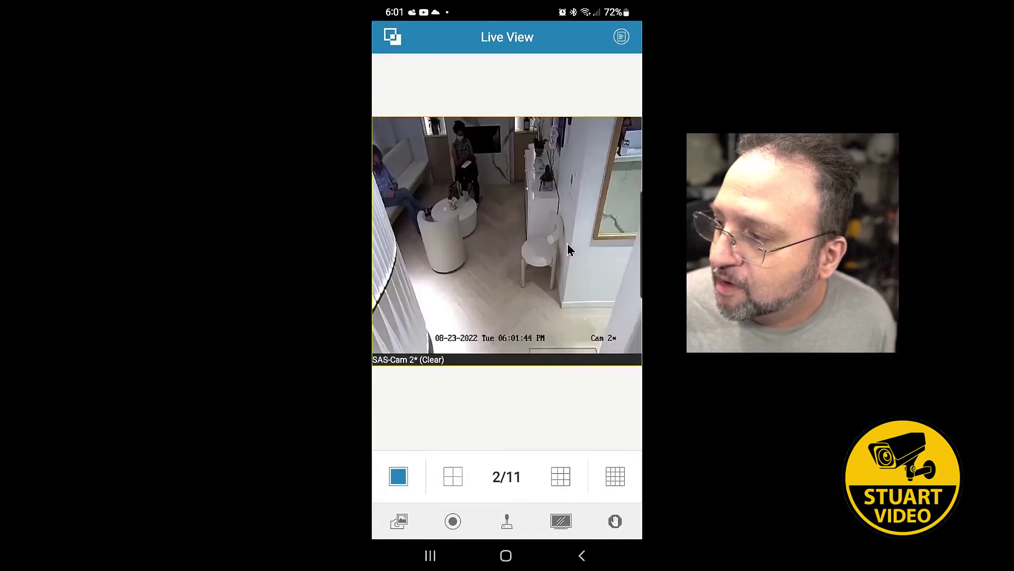
drag(570, 248, 325, 231)
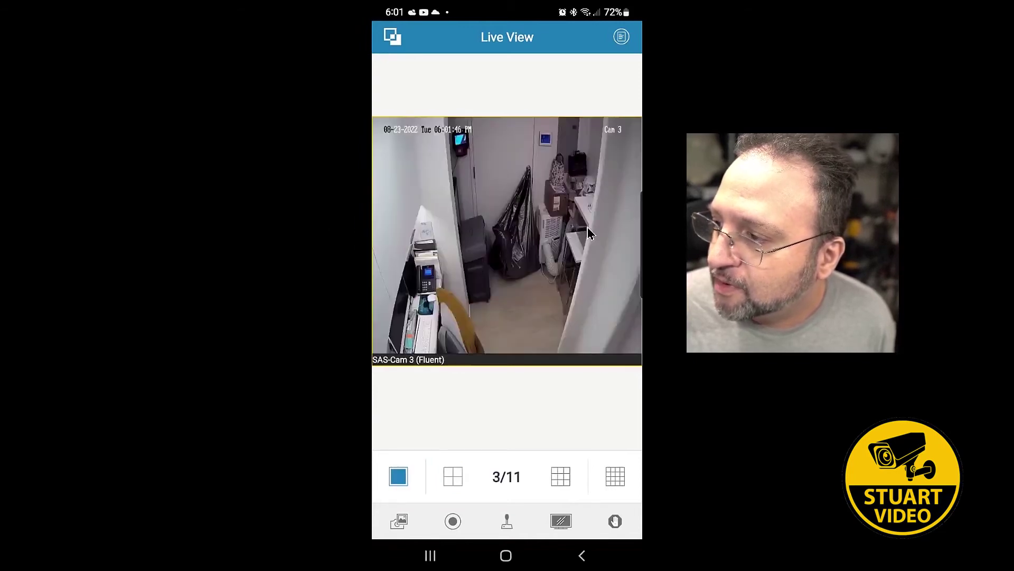
drag(600, 227, 362, 233)
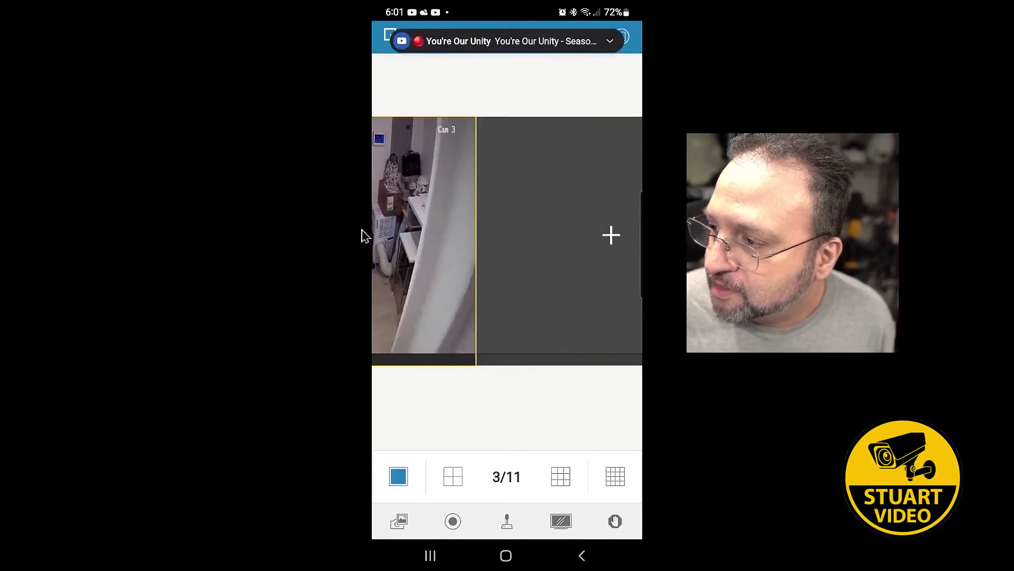
drag(576, 233, 370, 233)
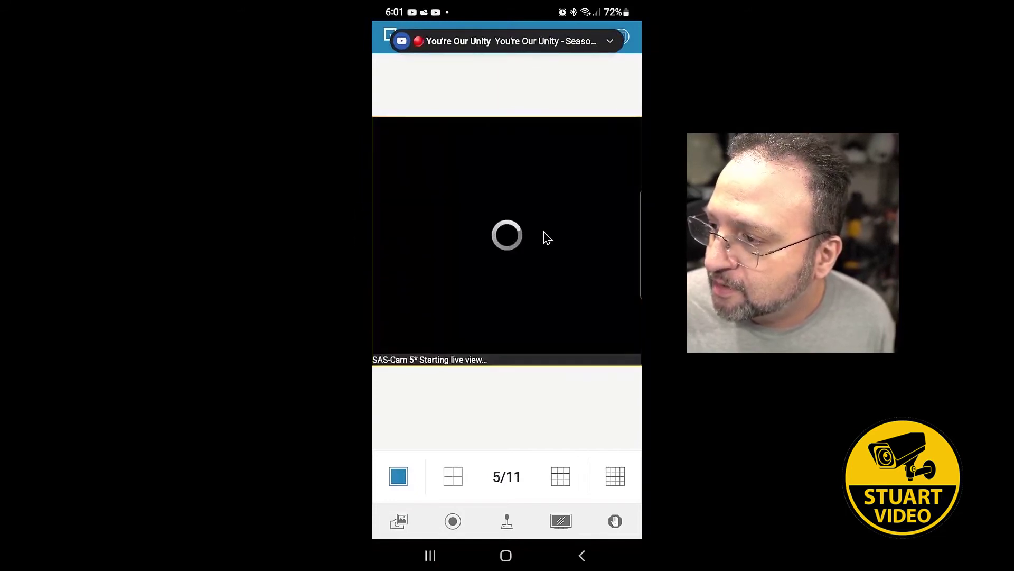
drag(534, 226, 421, 231)
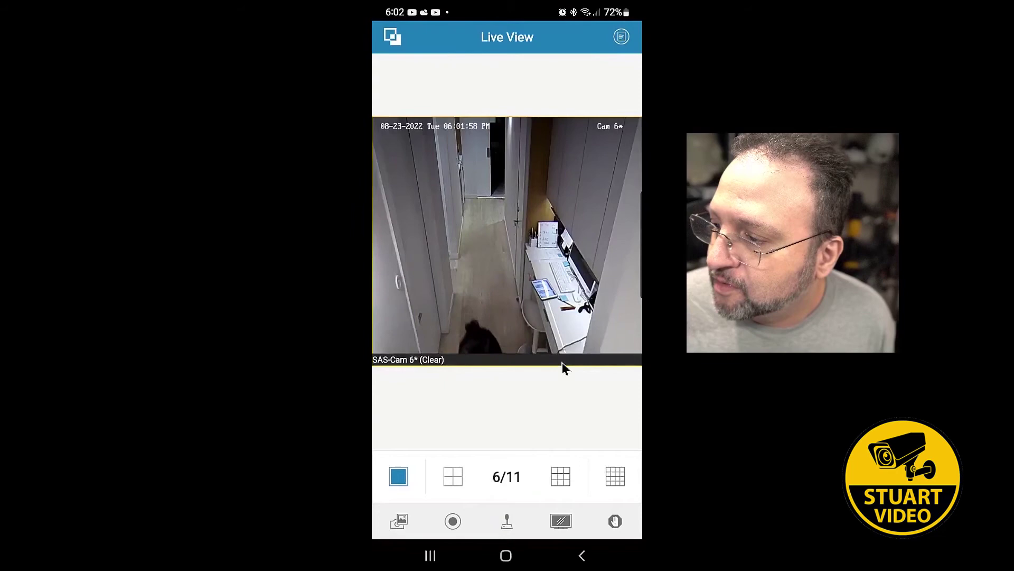
click(453, 478)
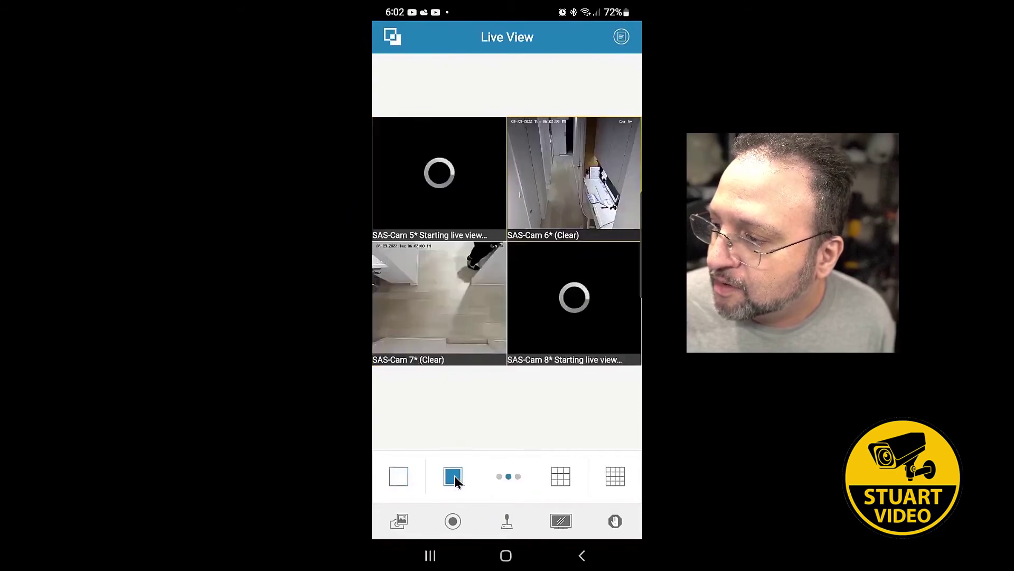
click(561, 476)
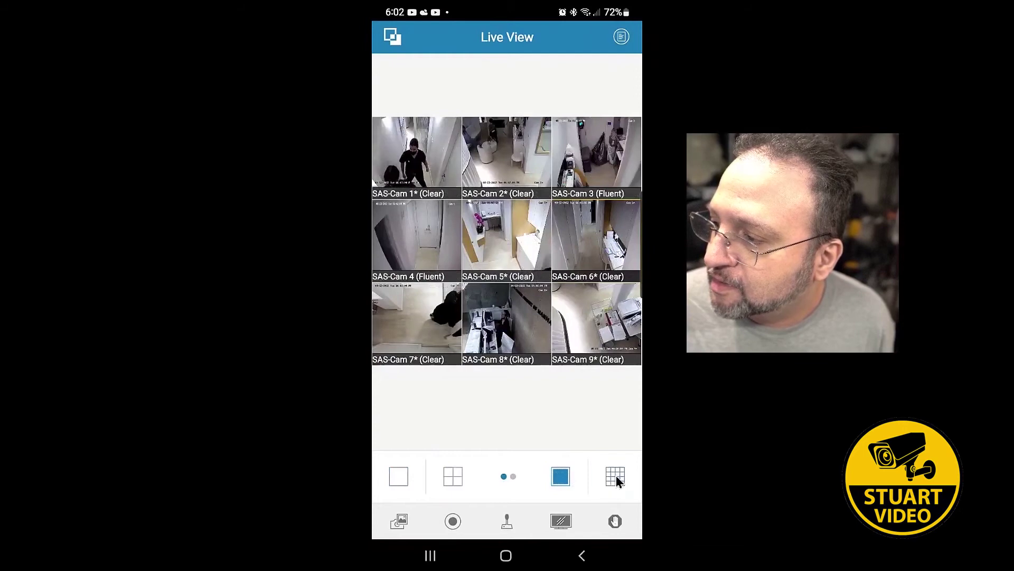
click(615, 477)
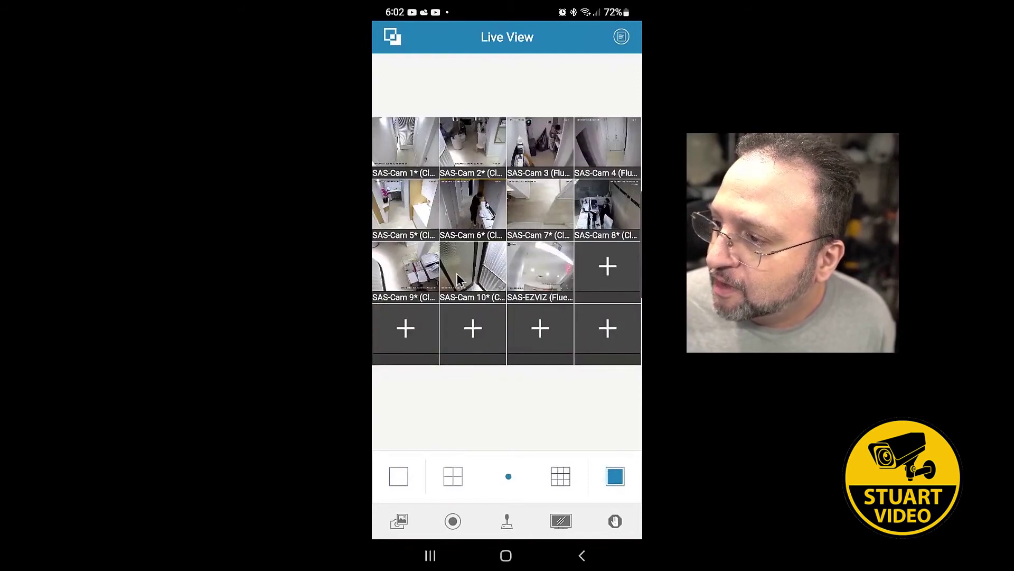
double_click(472, 148)
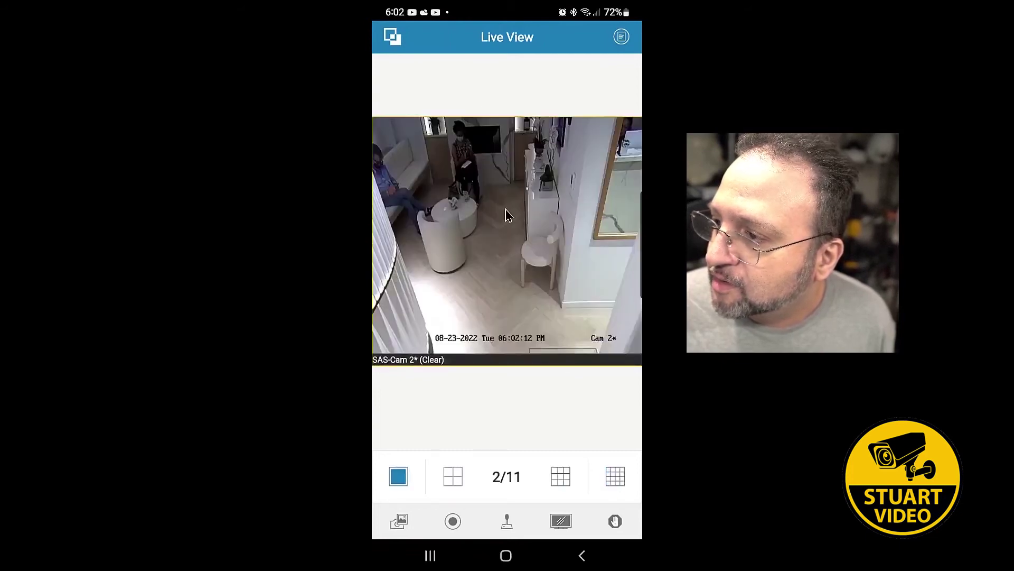
drag(544, 226, 629, 225)
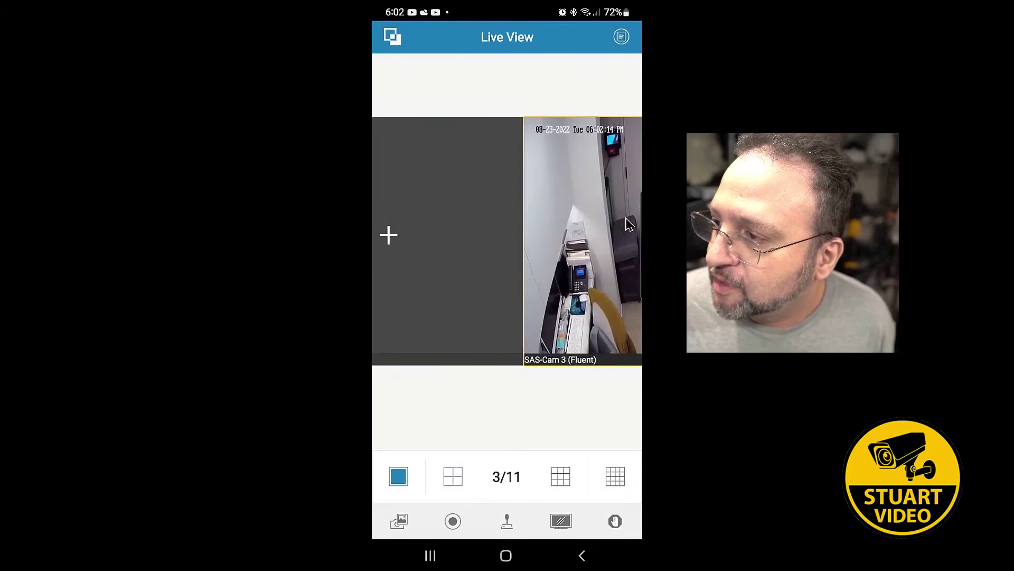
drag(462, 217, 541, 229)
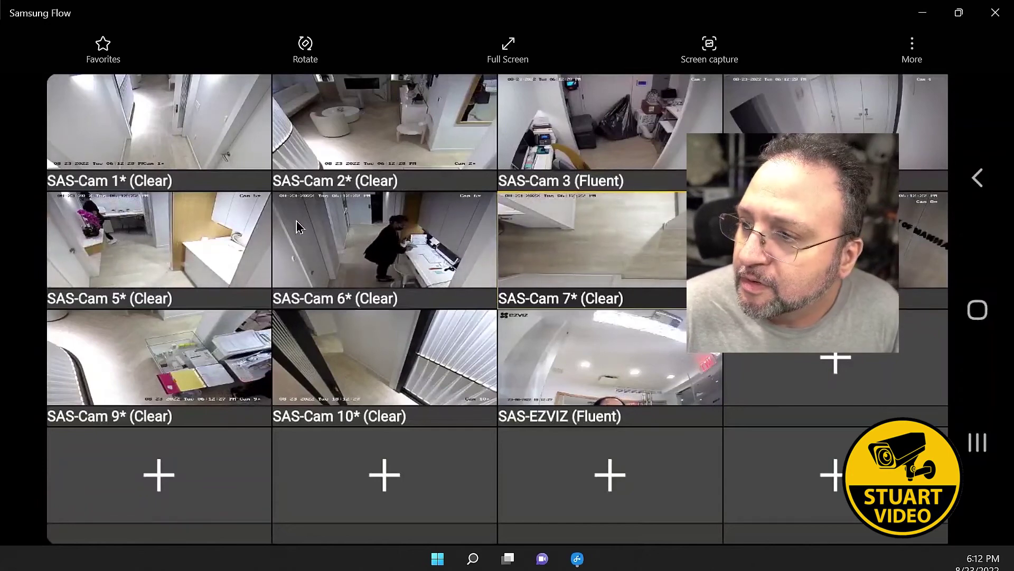
- Enlarge SAS-Cam 5 and SAS-Cam 6 in turn, returning to the 16-view grid each time
click(211, 254)
click(212, 254)
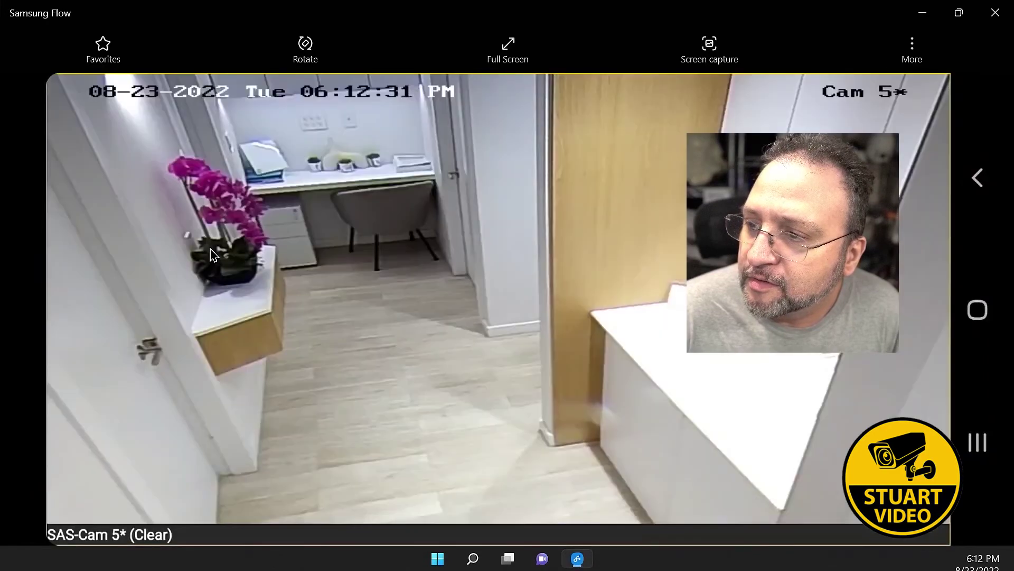
double_click(259, 263)
double_click(397, 259)
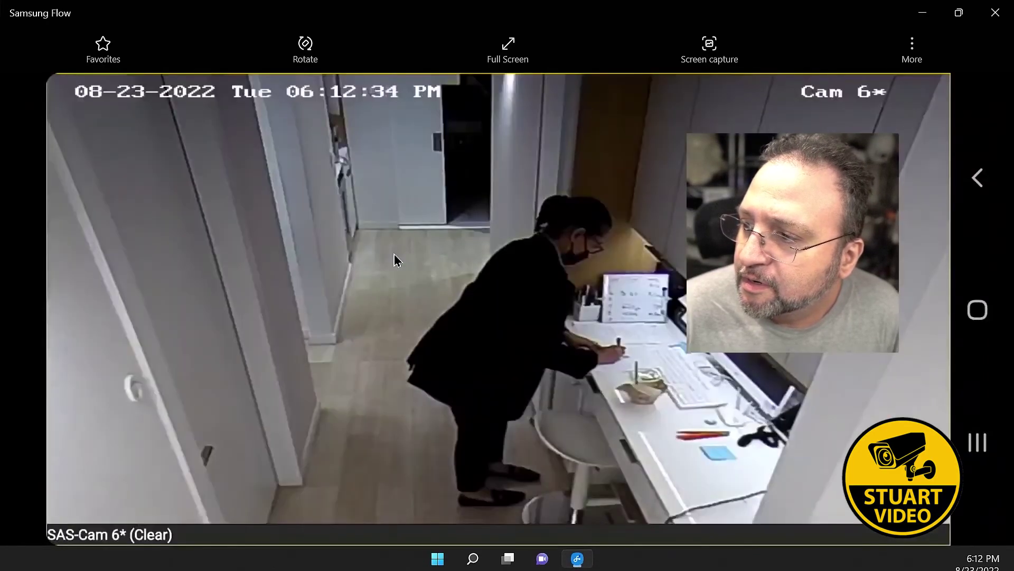
double_click(397, 260)
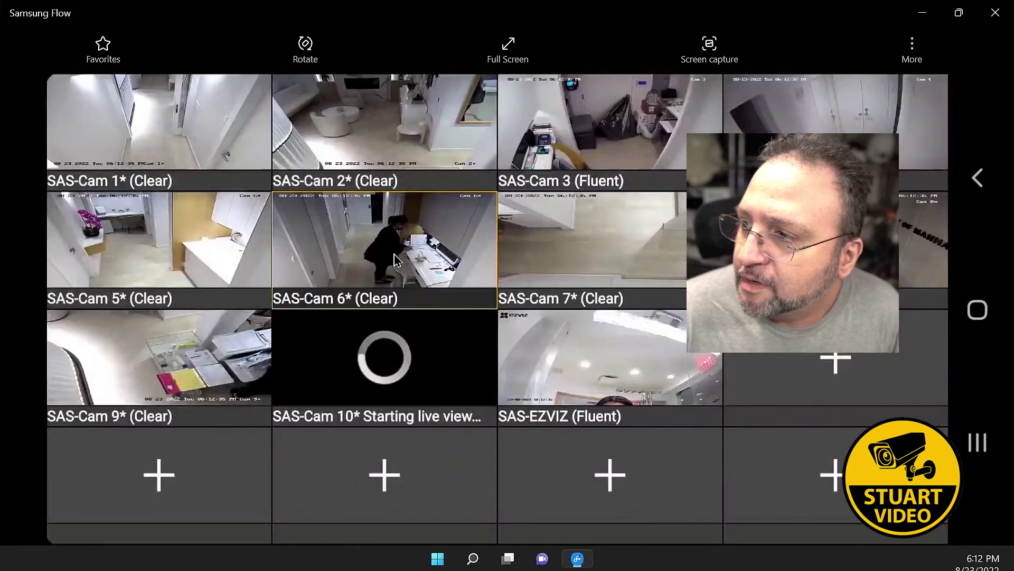
- Show the mirrored phone full screen, then enlarge SAS-Cam 7 and return to the grid
click(506, 49)
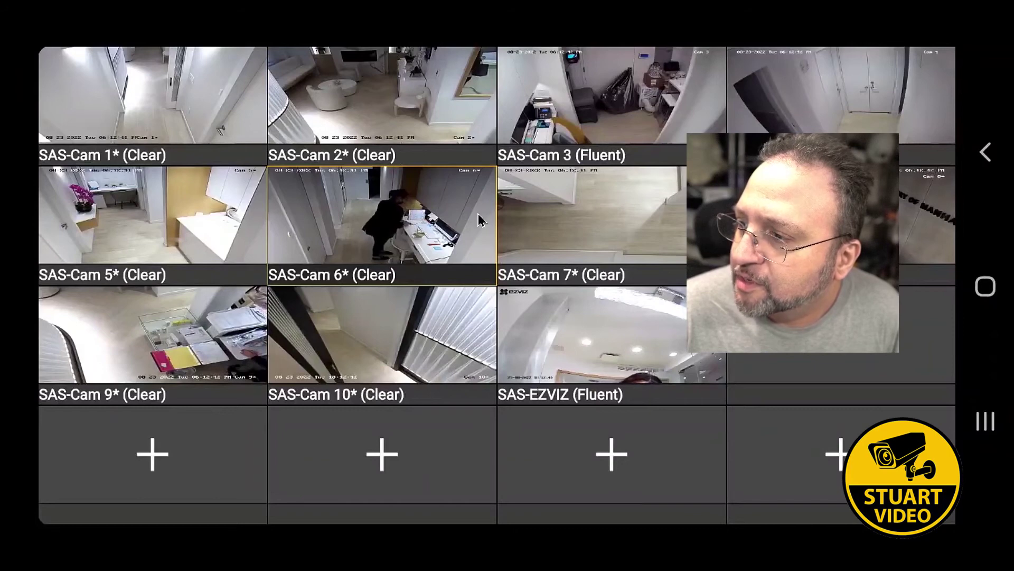
double_click(592, 216)
double_click(480, 218)
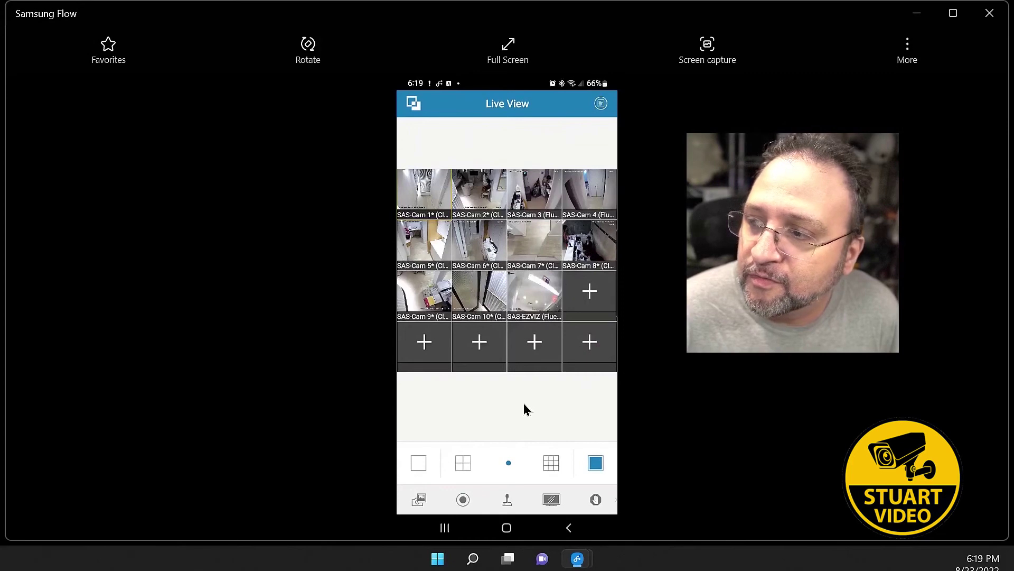
- Switch to the 3x3 grid, then leave Live View and confirm logging out of NVMS7000
click(551, 463)
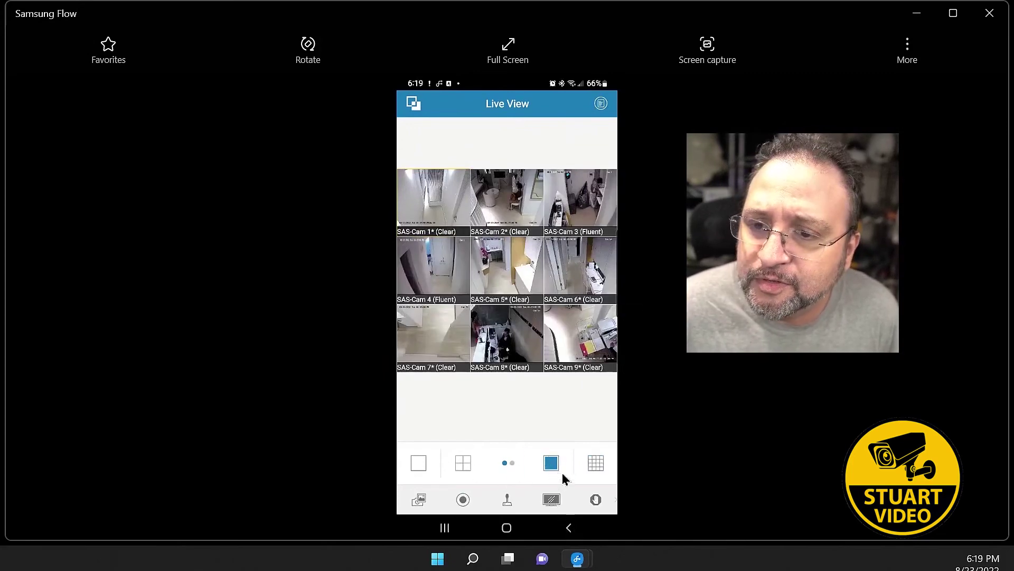
click(570, 529)
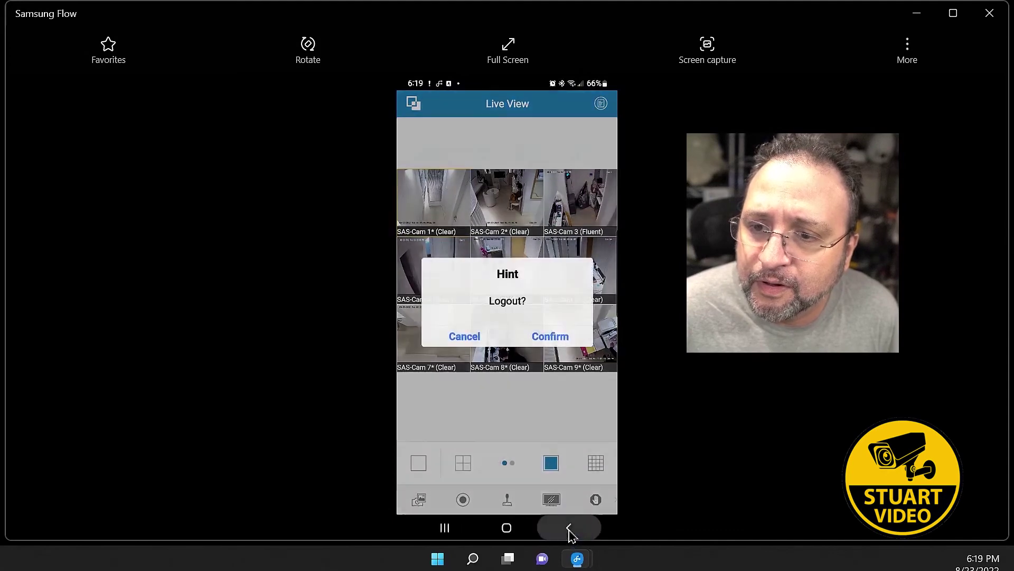
click(548, 338)
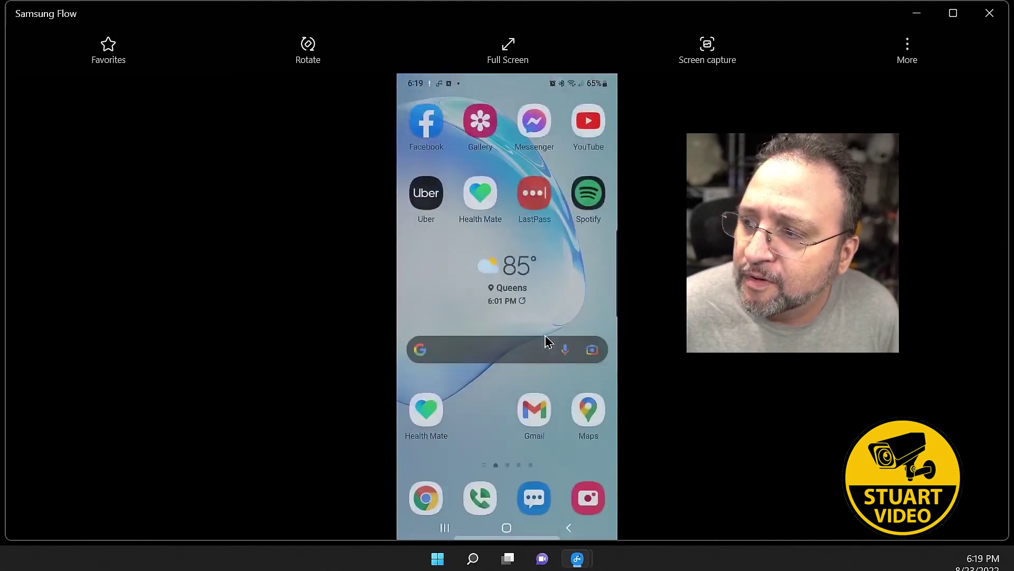
- Search the phone for 'nvm' and launch NVMS7000 from the results
click(487, 356)
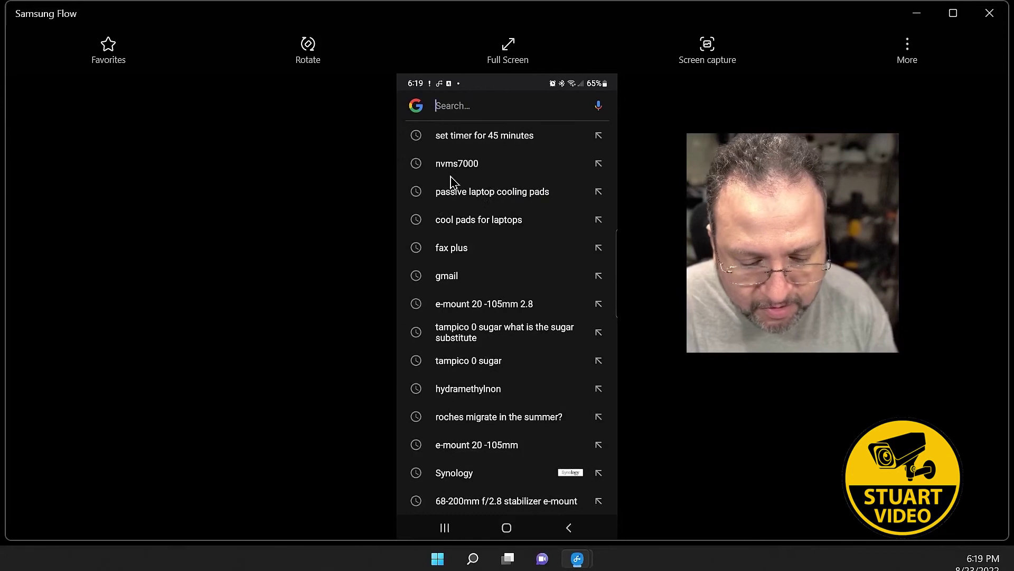
text(n)
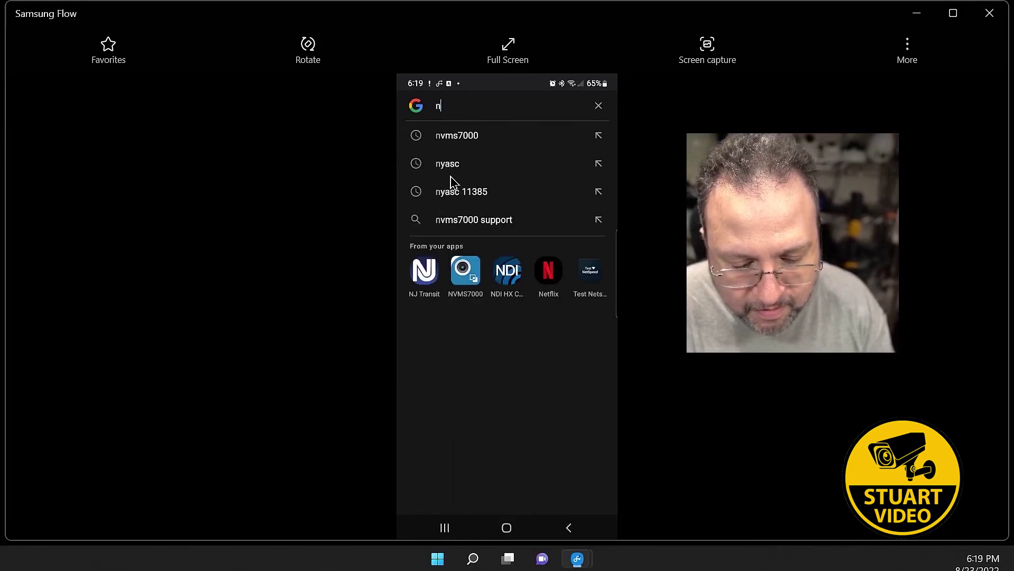
text(vm)
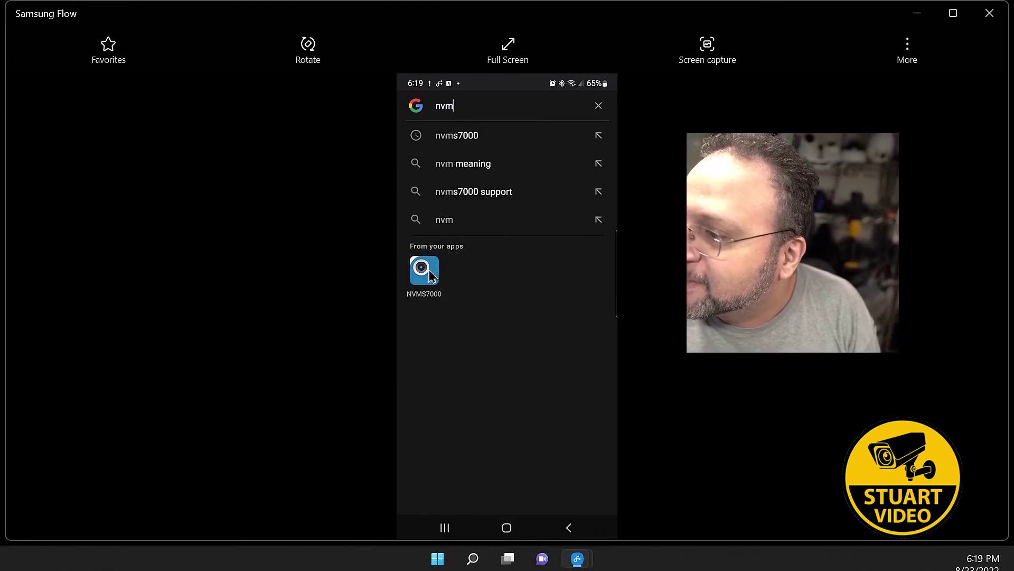
click(430, 272)
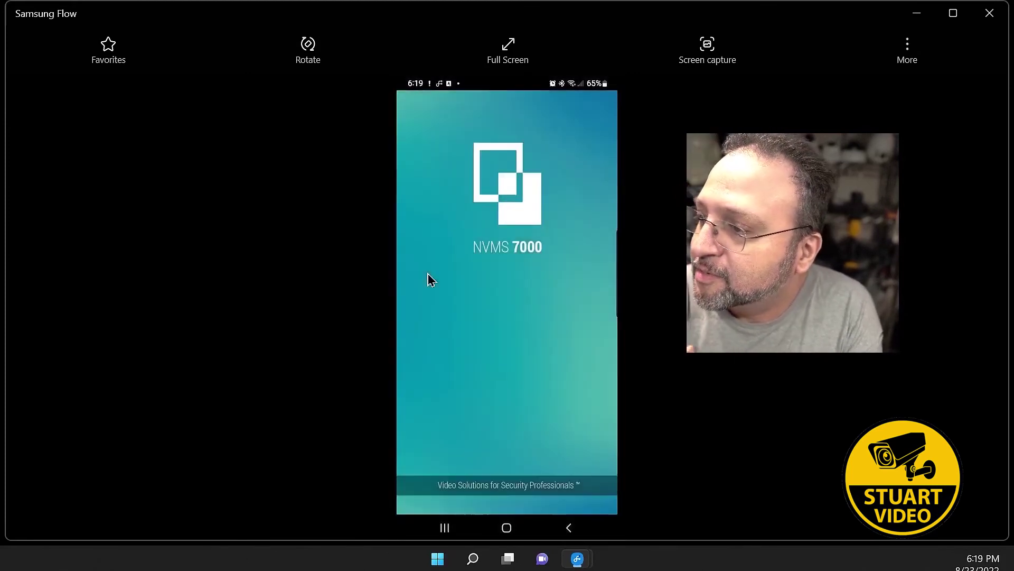